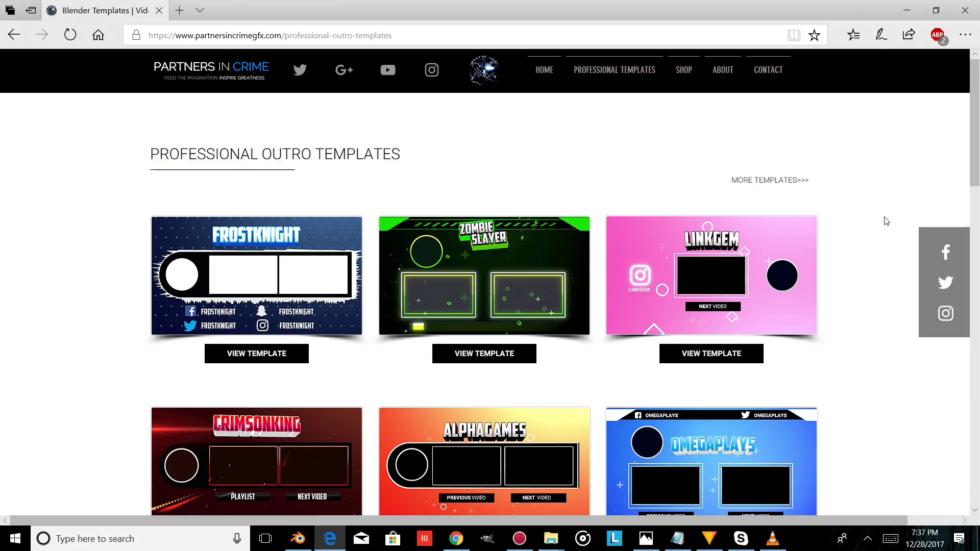
Subscribe to the PartnersInCrimeGFX channel to unlock the LinkGem download.
scroll(886, 222, down, 1)
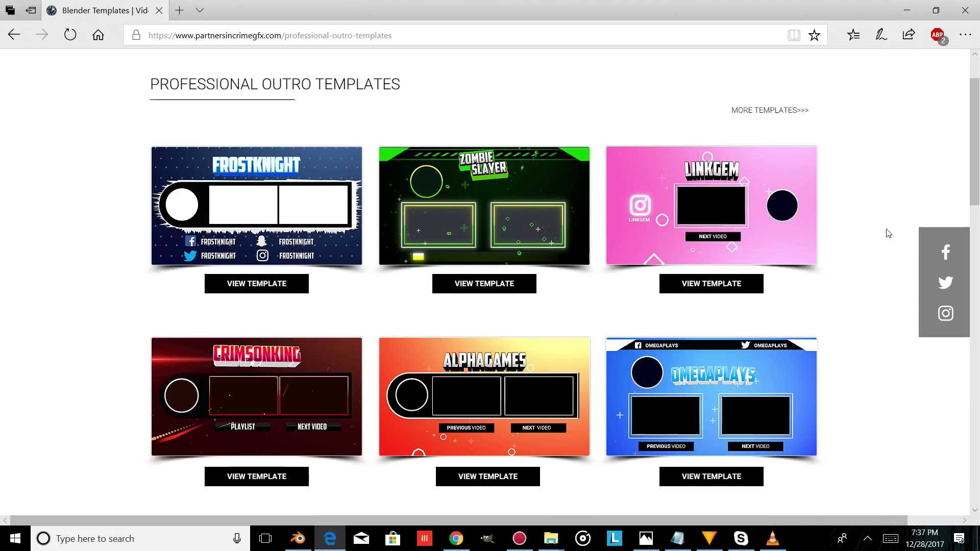
scroll(888, 233, down, 1)
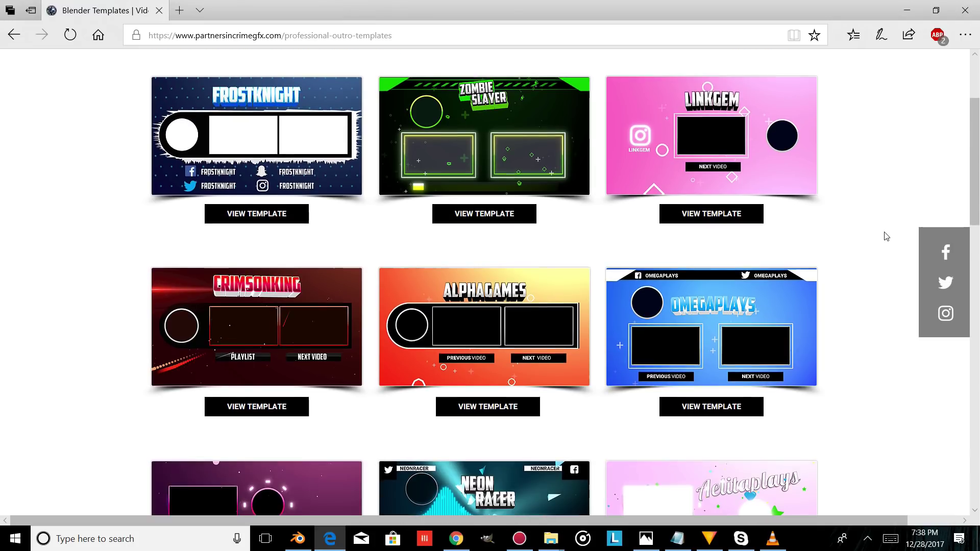
scroll(887, 236, down, 1)
scroll(883, 237, down, 3)
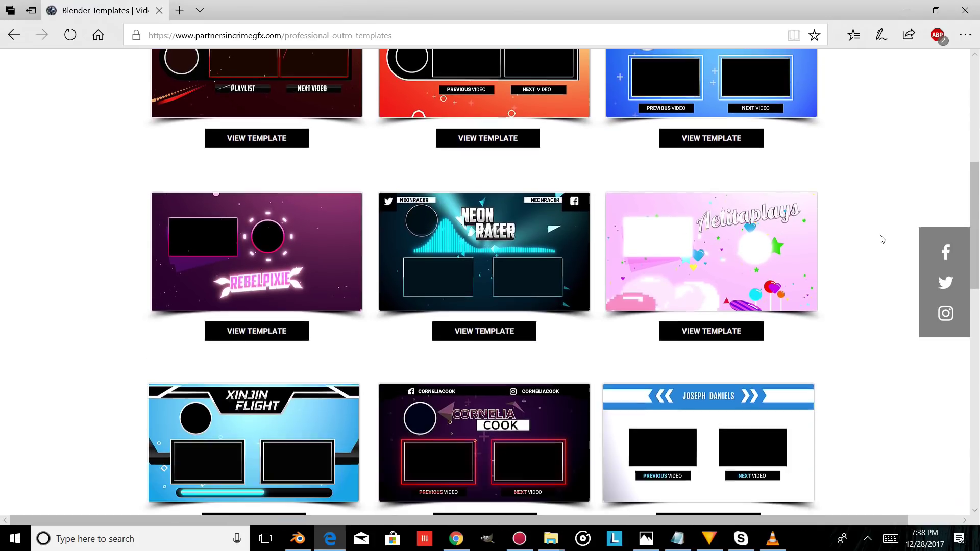
scroll(880, 237, up, 1)
scroll(877, 240, up, 5)
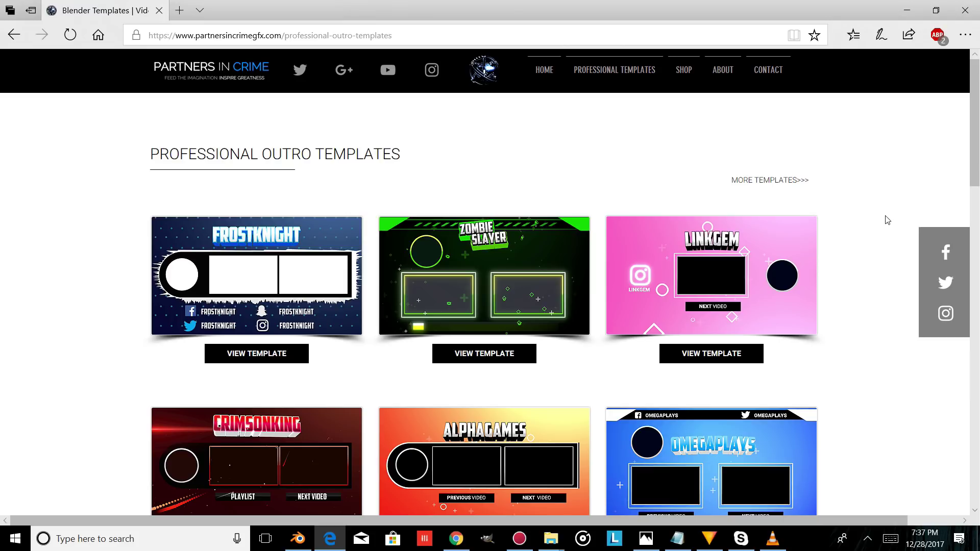
scroll(886, 220, down, 1)
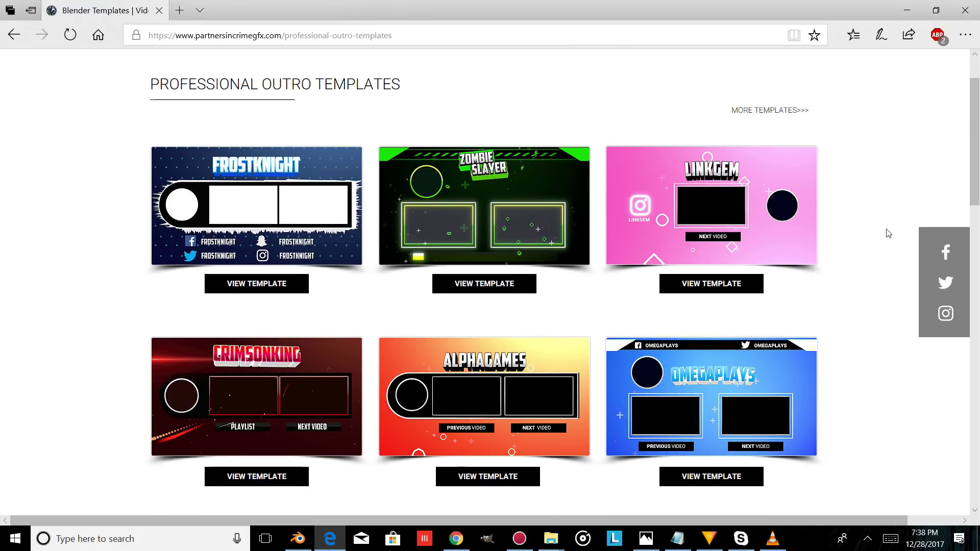
scroll(887, 235, down, 1)
scroll(885, 238, down, 2)
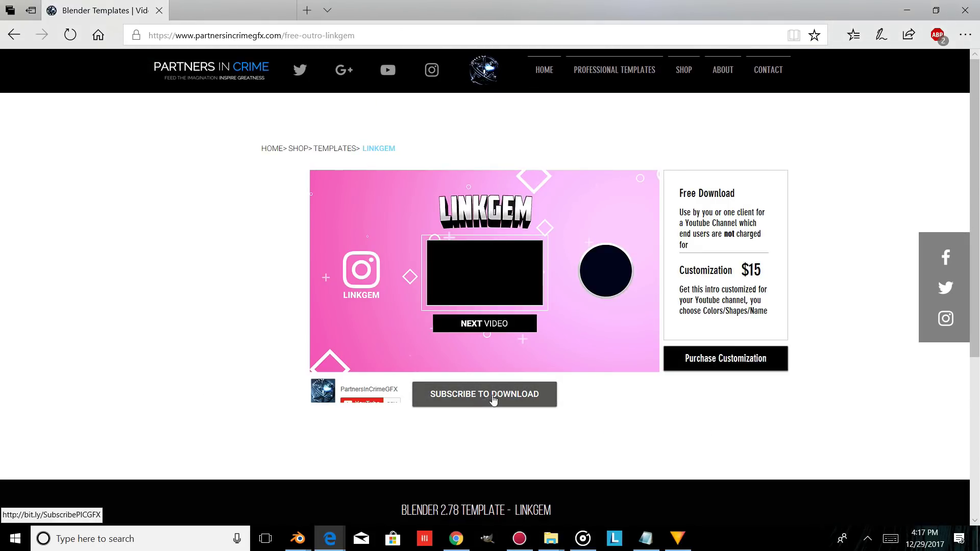
click(491, 400)
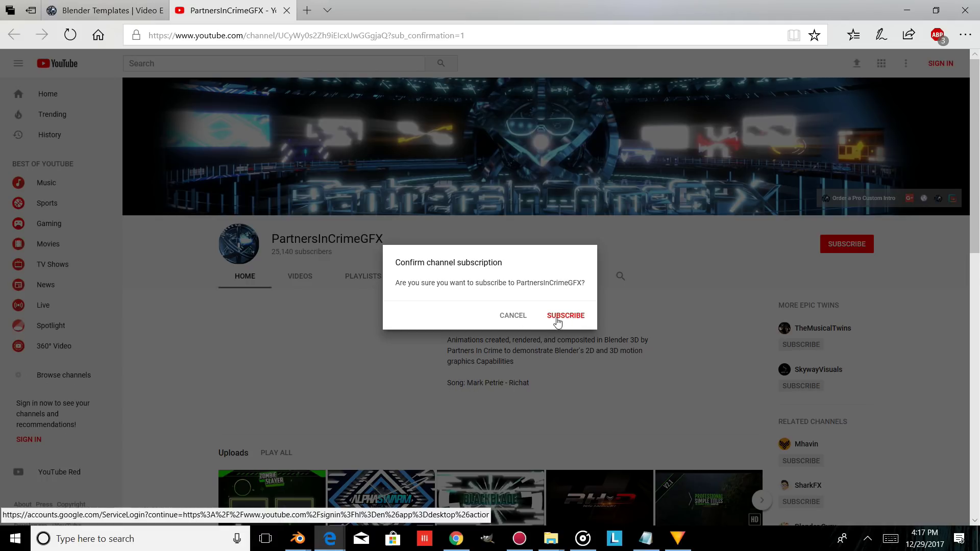
click(565, 316)
Download the free LinkGem outro template and open it.
scroll(510, 418, down, 1)
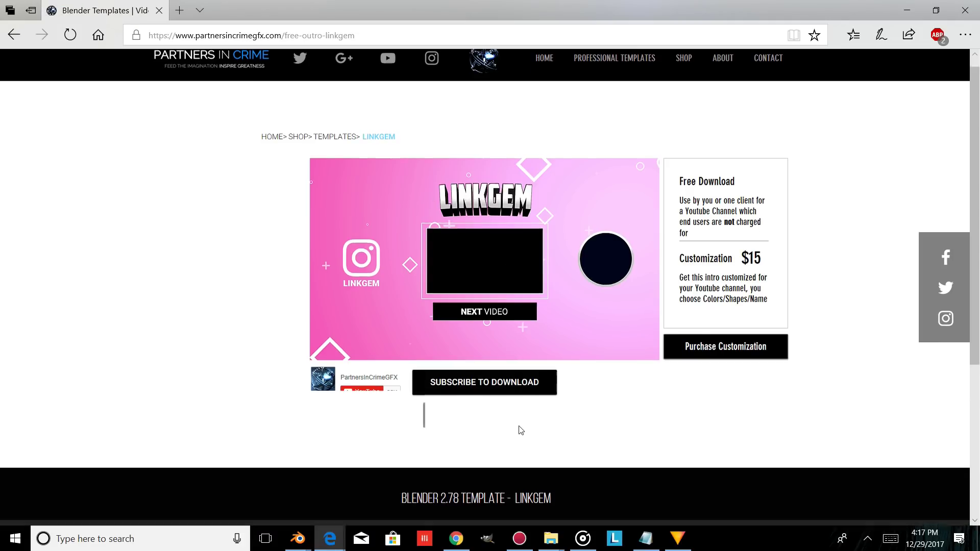
scroll(465, 398, up, 1)
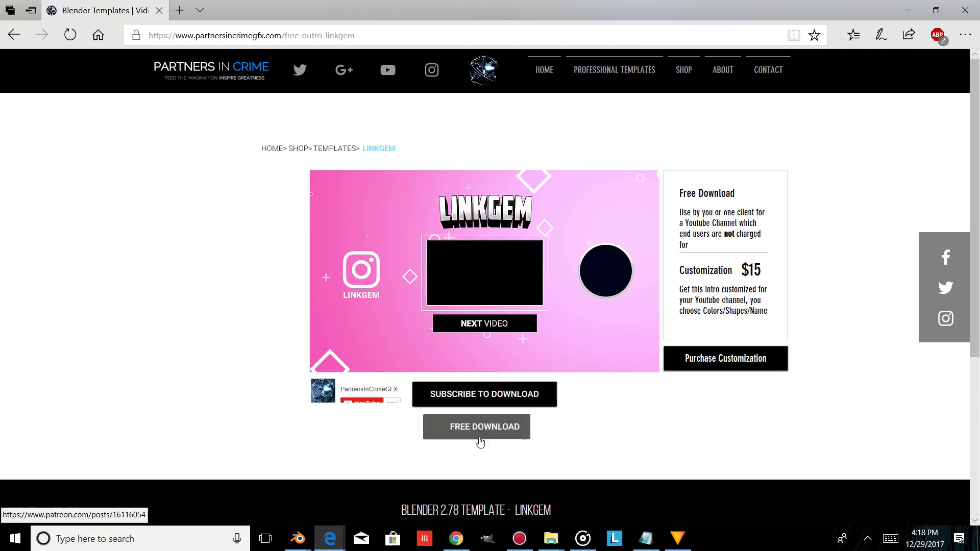
click(498, 430)
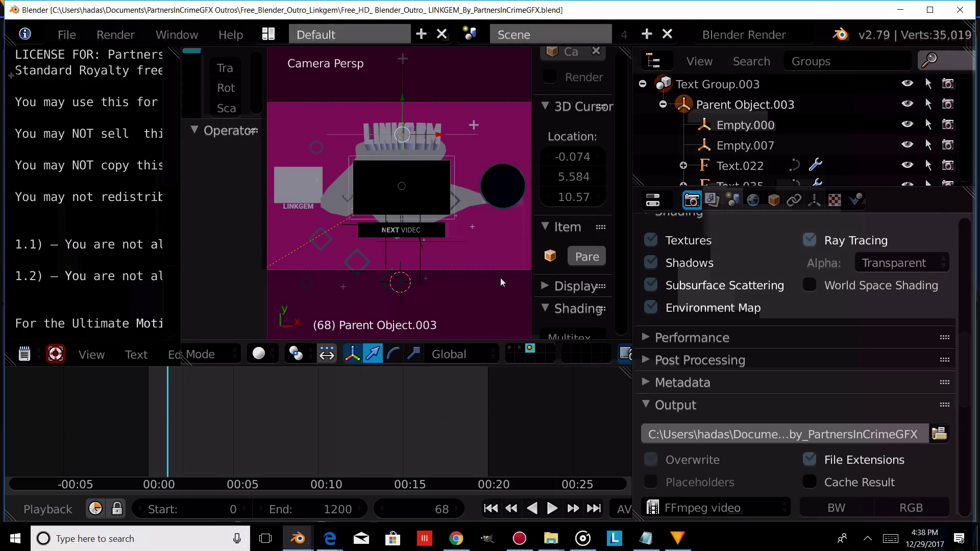
Show layer 1 with the circle object alongside the current layer and scrub to frame 35.
shift+click(511, 349)
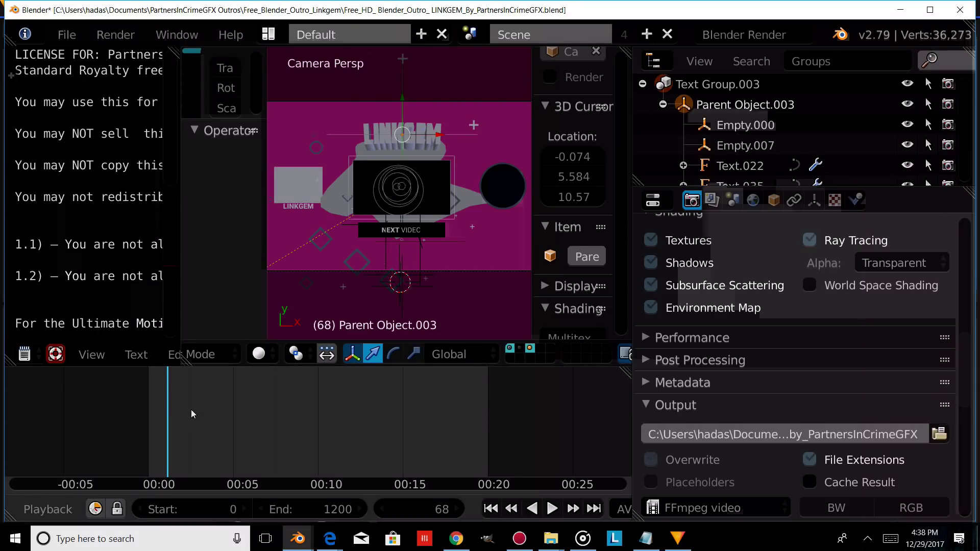
drag(152, 412, 159, 412)
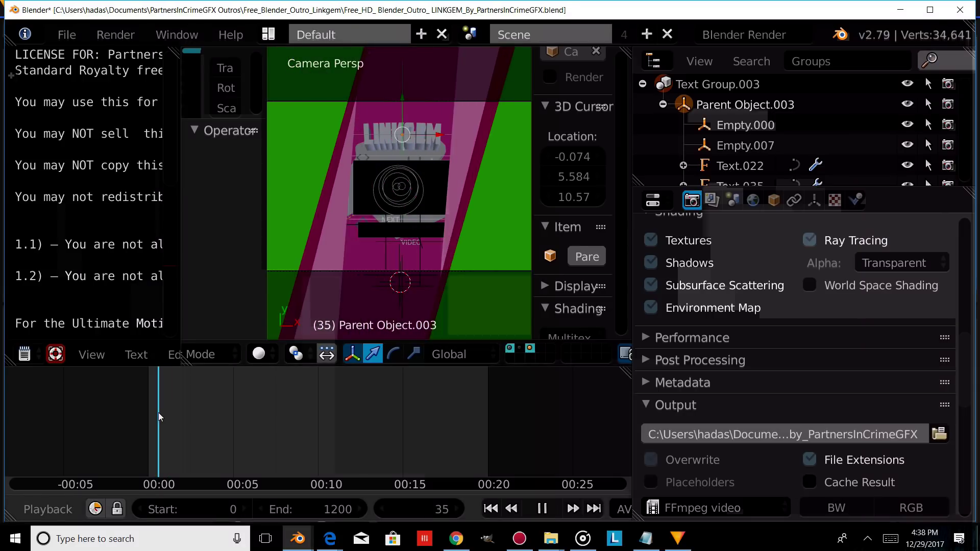
Change the diffuse colour of stripes Plane.3258 and Plane.3257 from pink to blue.
right_click(335, 235)
click(856, 200)
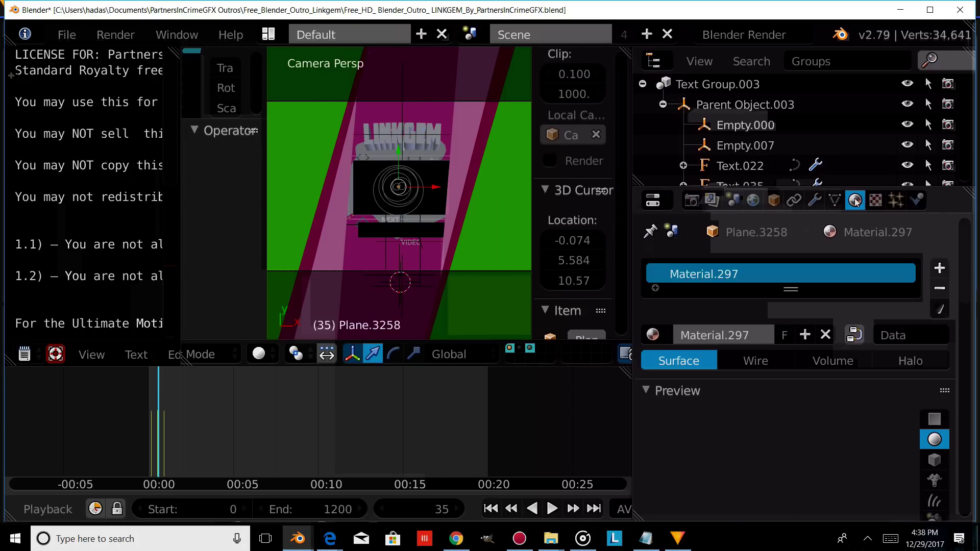
scroll(741, 398, down, 7)
click(746, 411)
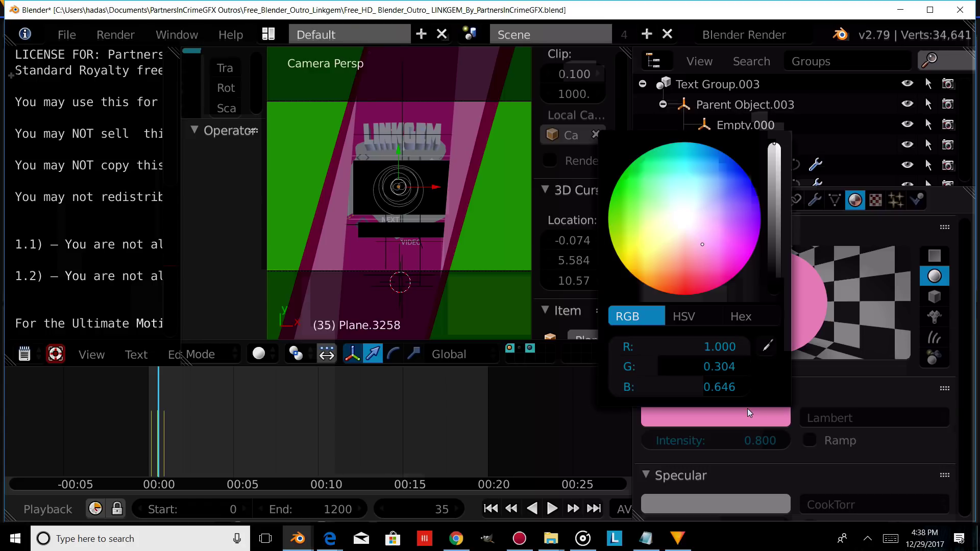
mouse_move(752, 261)
mouse_down()
mouse_move(725, 171)
mouse_move(735, 174)
mouse_move(705, 168)
mouse_move(713, 154)
mouse_up()
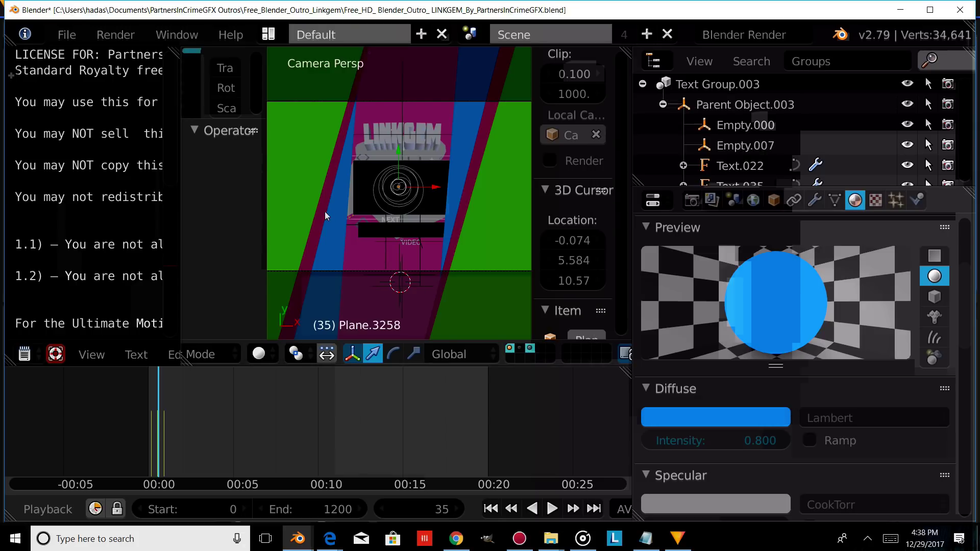
right_click(320, 212)
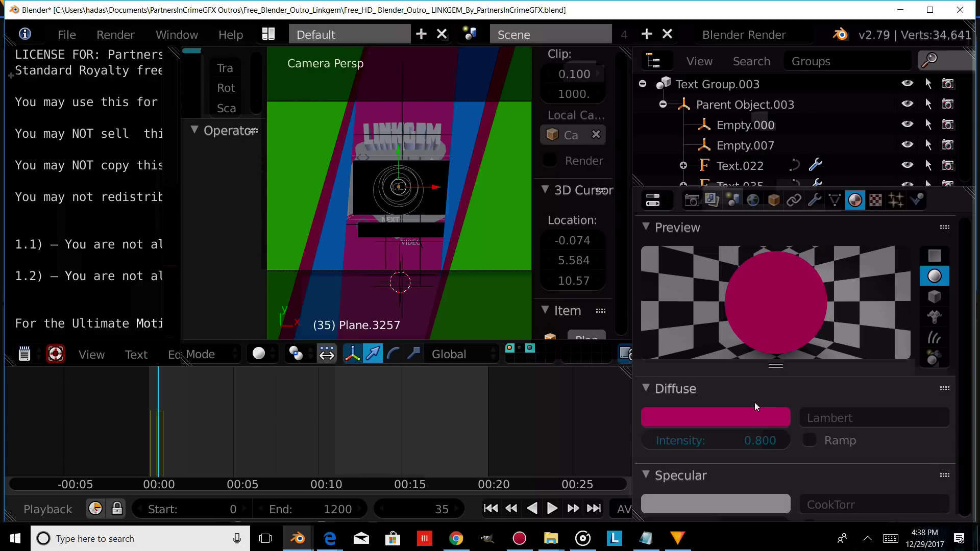
click(753, 407)
drag(700, 161, 706, 147)
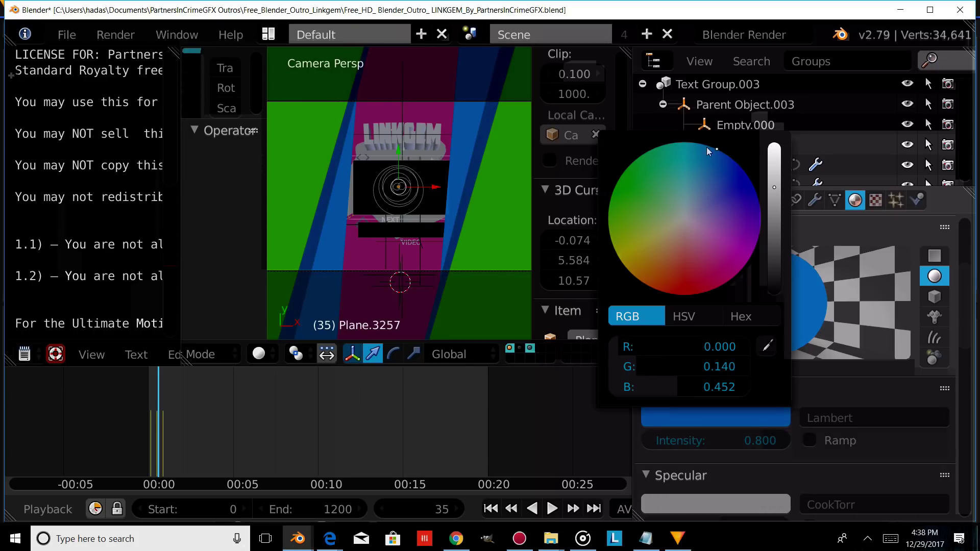
Give Plane.012 blue diffuse (0, 0.366, 0.8) and light cyan specular (0.2, 0.808, 1.0).
right_click(437, 113)
click(721, 467)
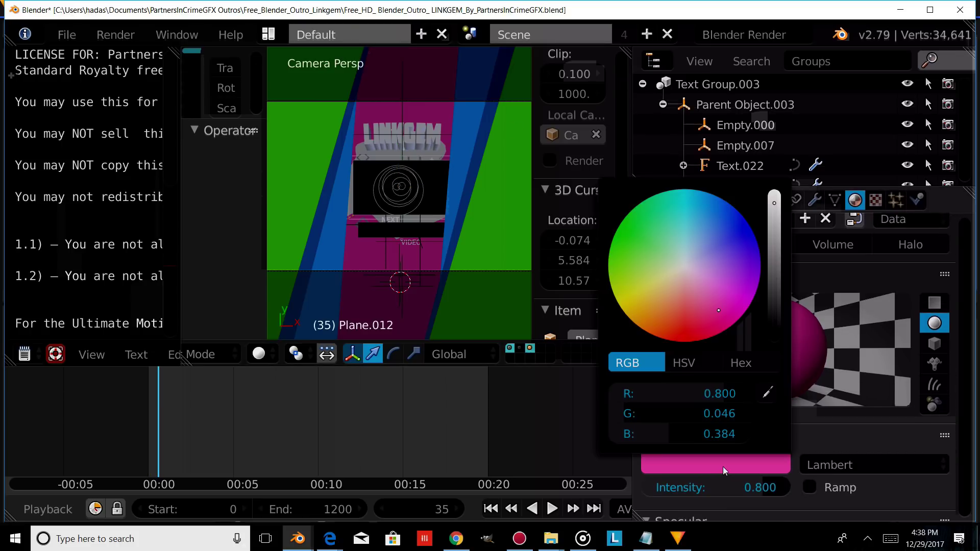
mouse_move(708, 217)
mouse_down()
mouse_move(720, 197)
mouse_move(700, 191)
mouse_up()
scroll(823, 439, down, 1)
scroll(823, 439, down, 5)
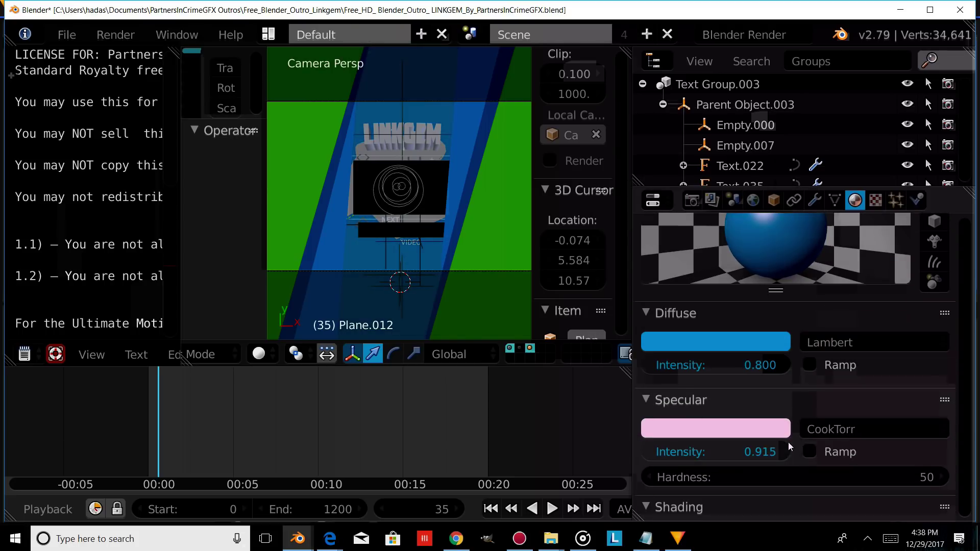
click(760, 428)
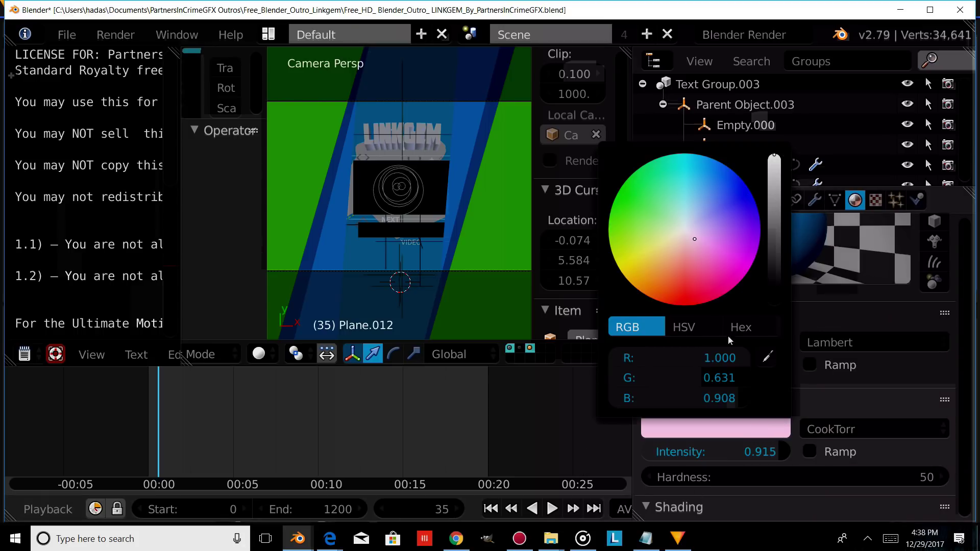
drag(712, 214, 697, 193)
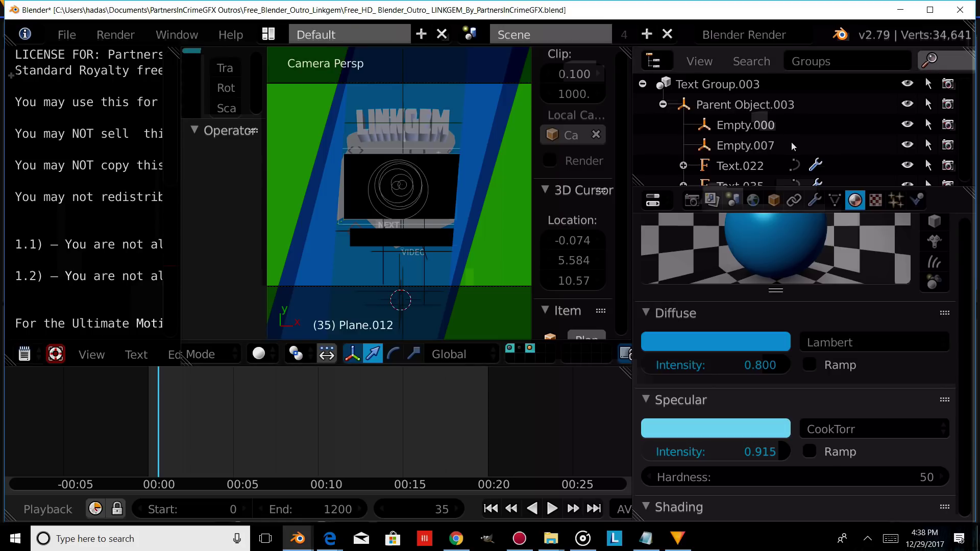
Edit the LINKGEM title text, replacing characters with the typed letters 'G' and 'AS'.
scroll(791, 142, down, 1)
click(747, 157)
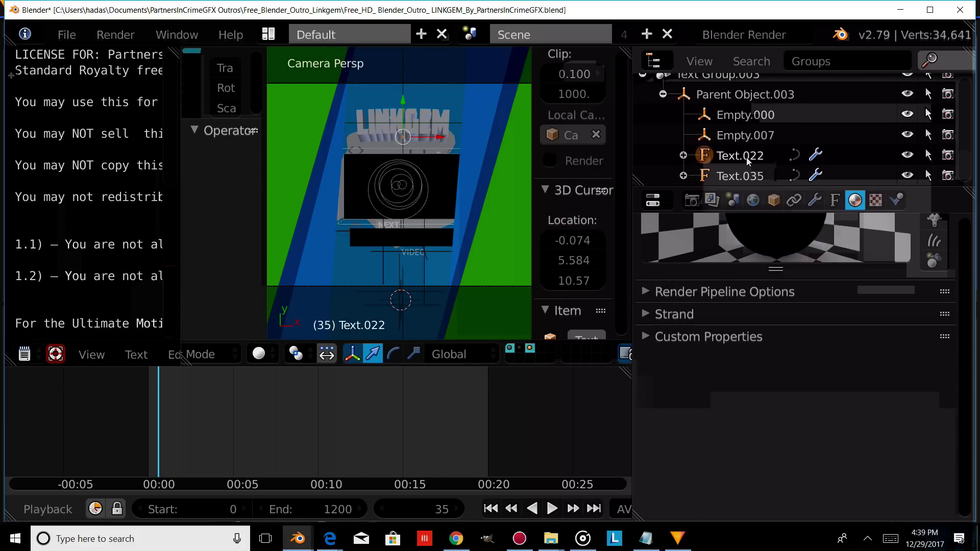
key(Tab)
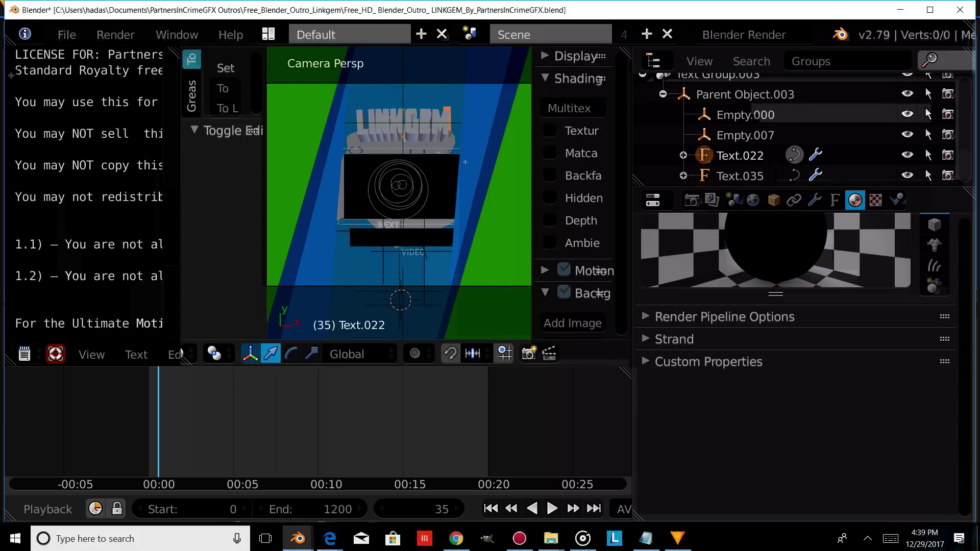
key(BackSpace)
text(G)
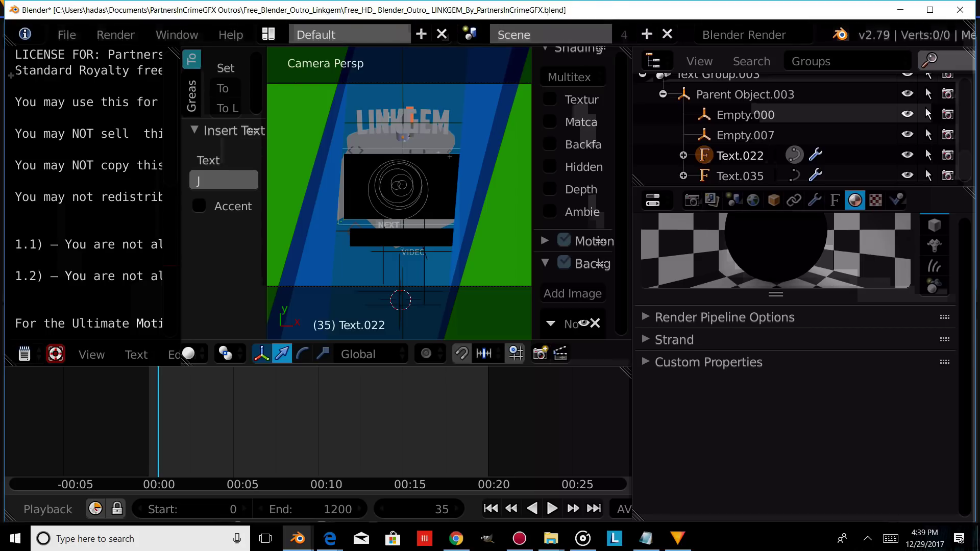
key(BackSpace)
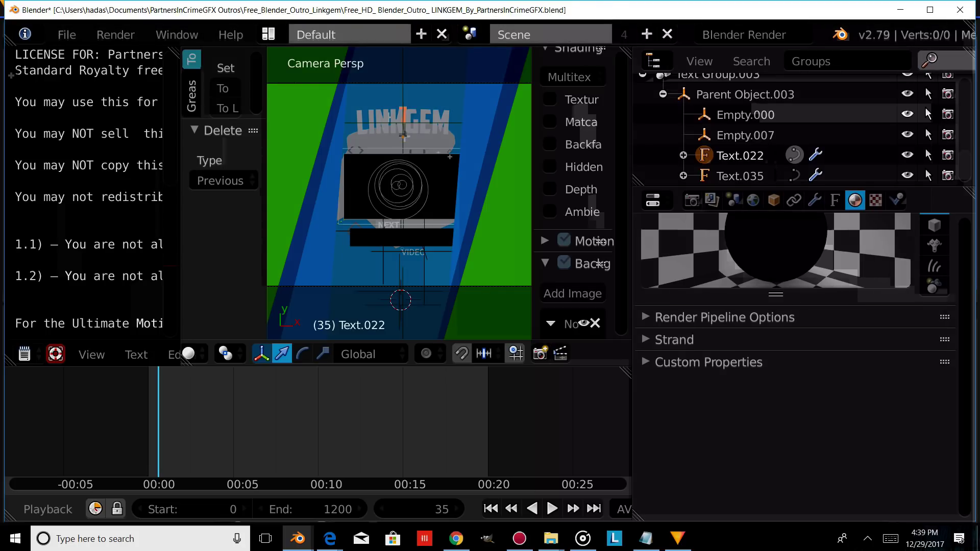
text(A)
text(S)
key(Tab)
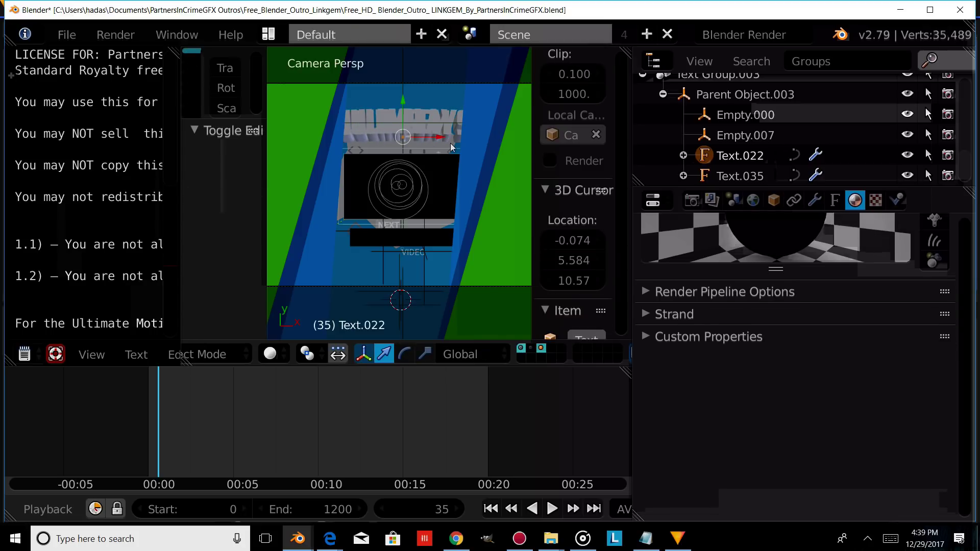
Replace the old lettering in Text.035 with 'PLAYAYS'.
click(739, 176)
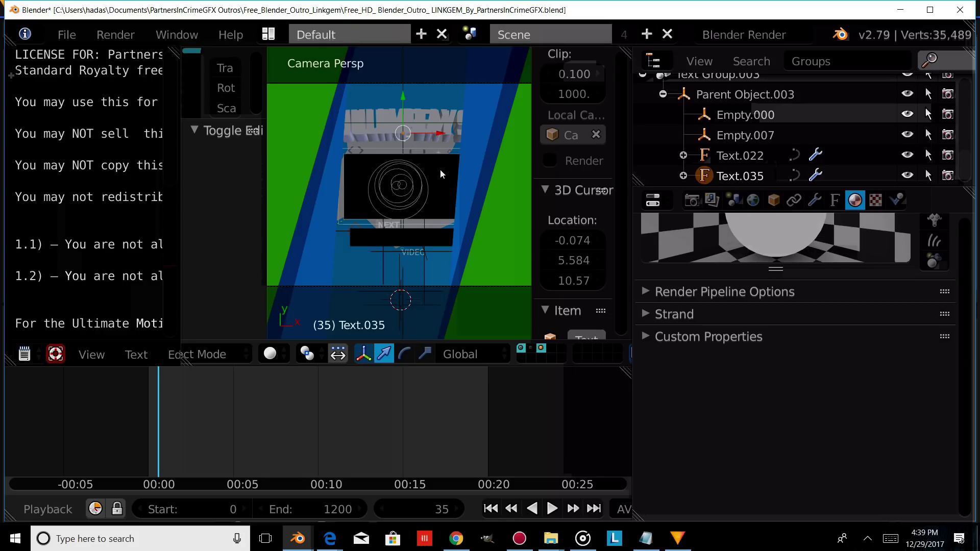
key(Tab)
key(BackSpace)
key(BackSpace)
key(BackSpace)
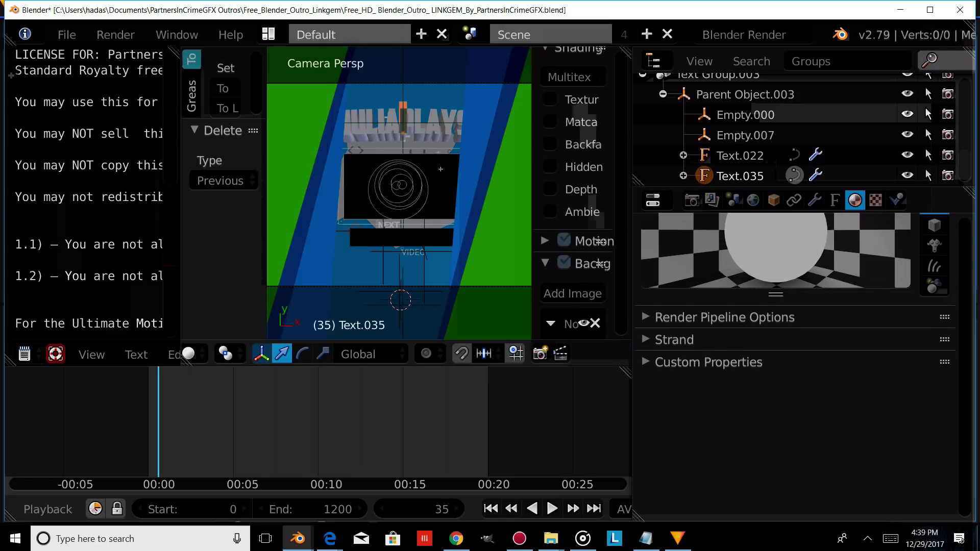
text(PLAYA)
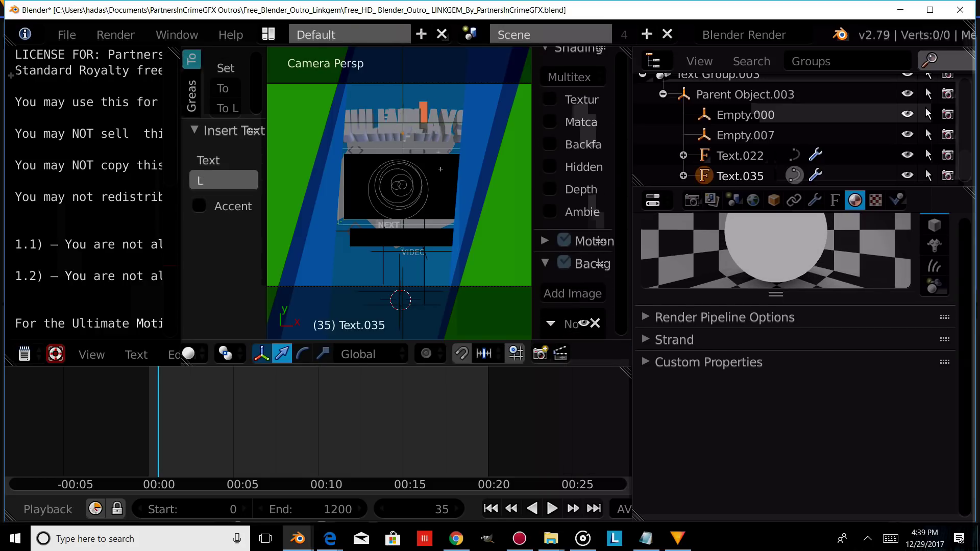
text(YS)
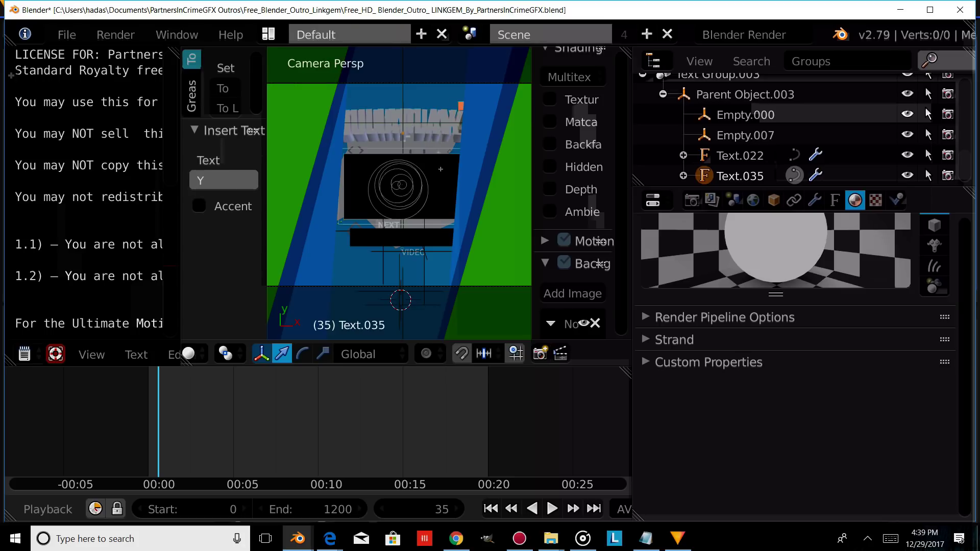
key(Tab)
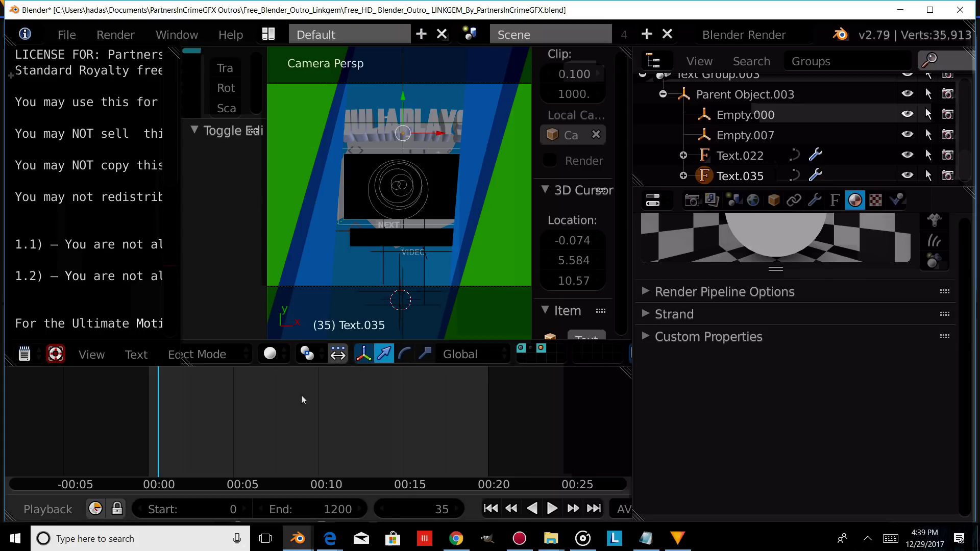
Play the outro, stop at frame 127, and include the third scene layer in rendering.
key(alt+a)
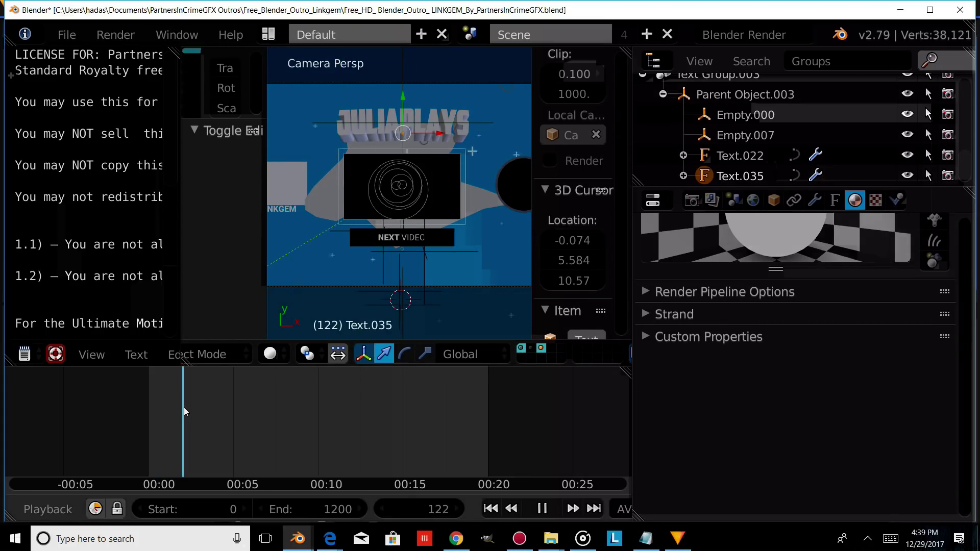
key(alt+a)
click(712, 201)
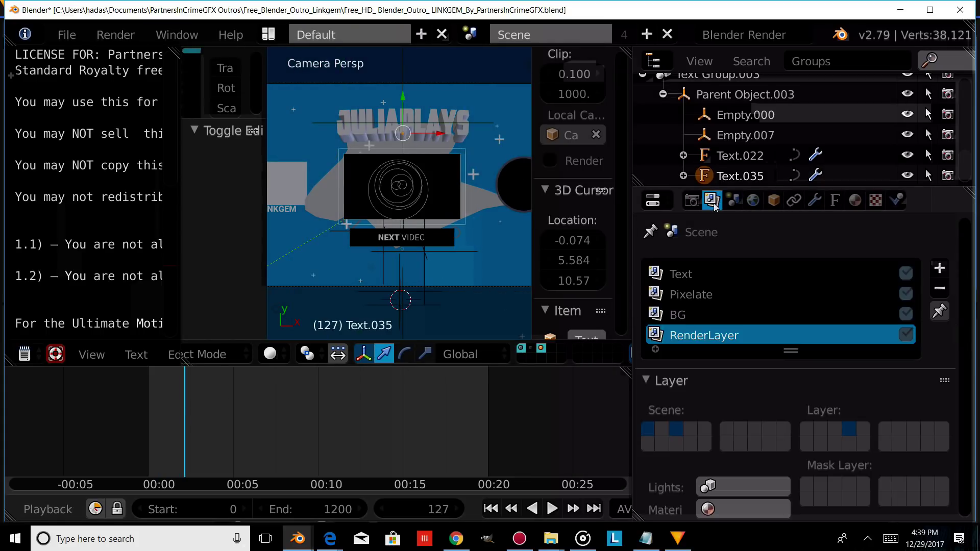
shift+click(834, 433)
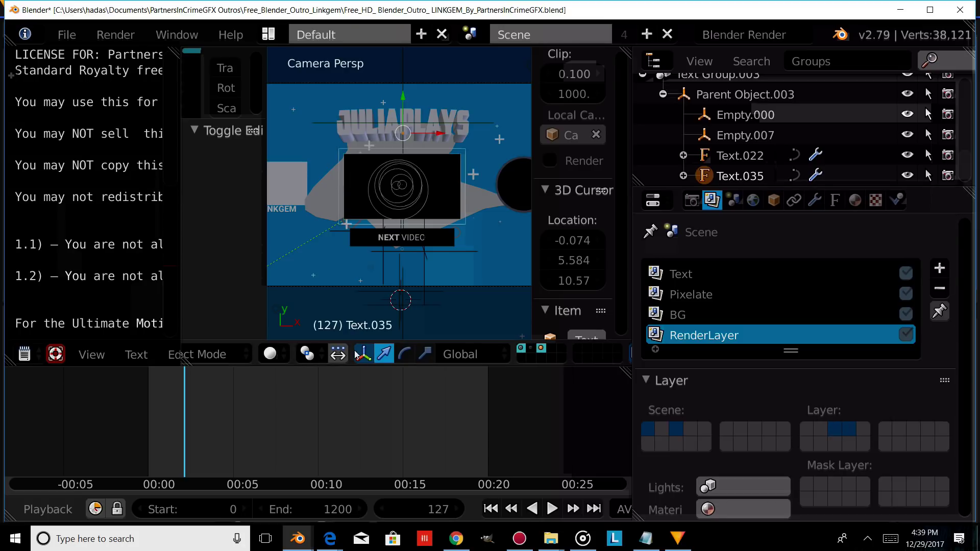
Preview the scene in Rendered shading, return to Solid, and exclude the third layer again.
scroll(345, 315, down, 2)
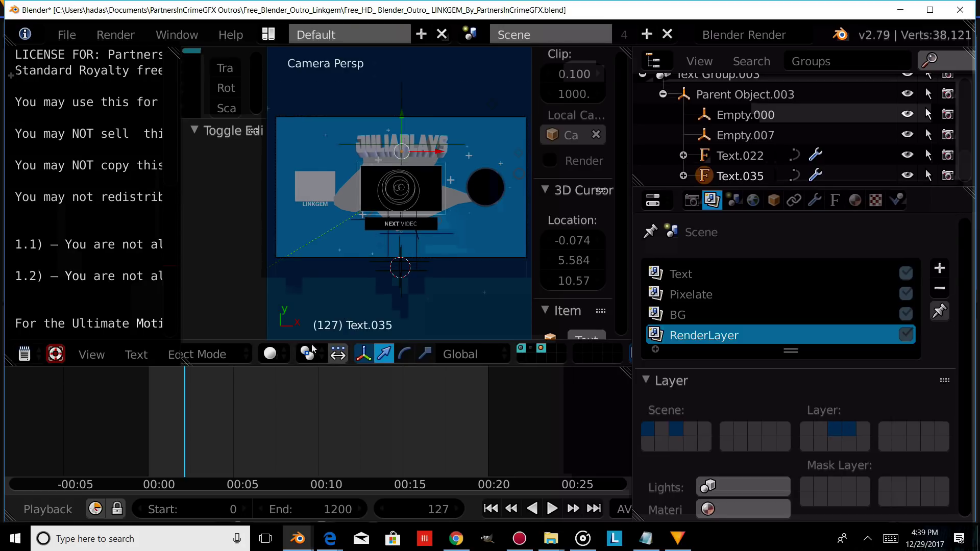
click(270, 354)
click(322, 217)
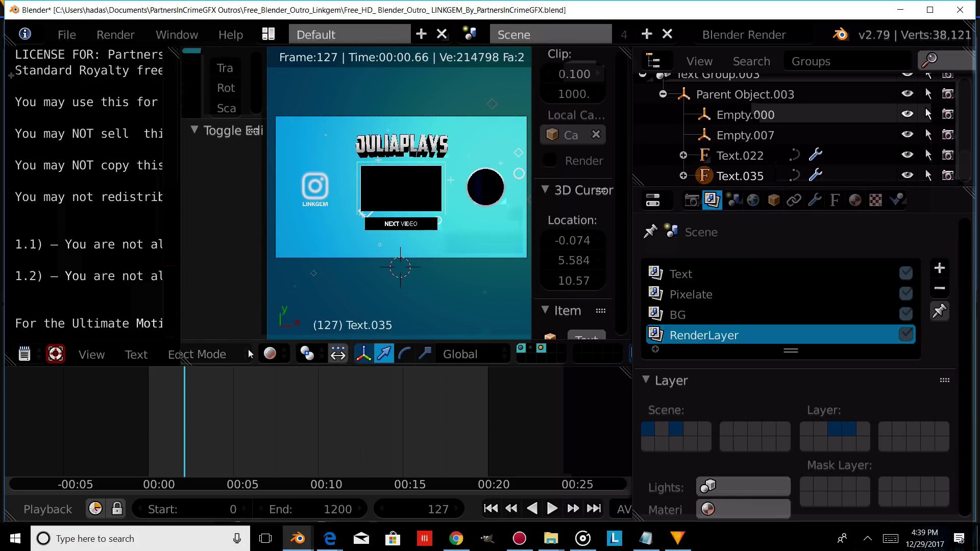
click(270, 355)
click(318, 289)
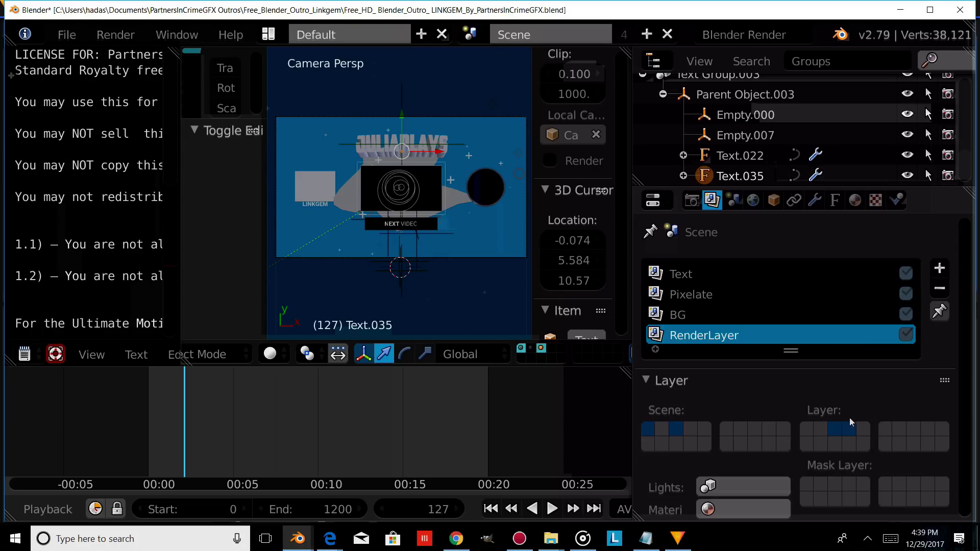
shift+click(836, 430)
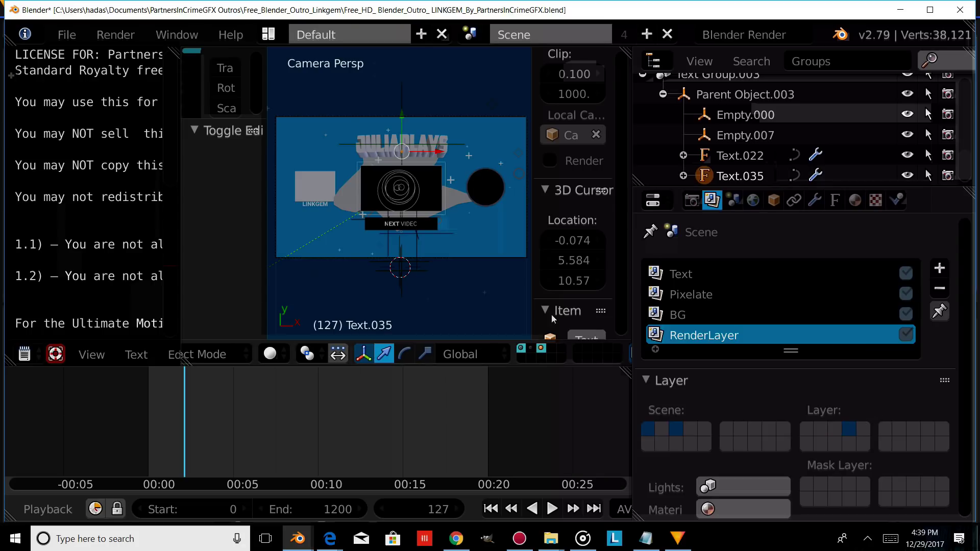
Set the render output to Documents, named Free_Outro_LinkGem_by_PartnersInCrimeGFX.
click(692, 200)
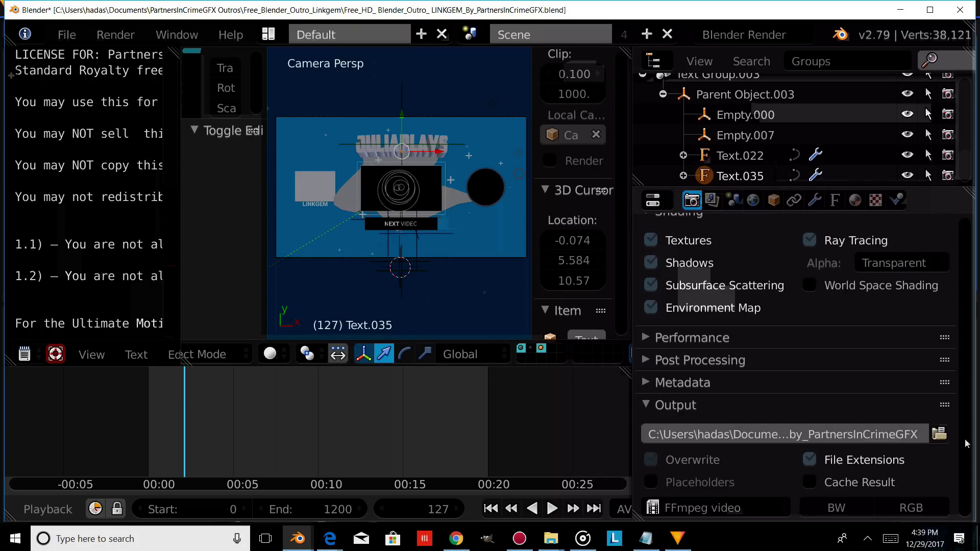
click(939, 434)
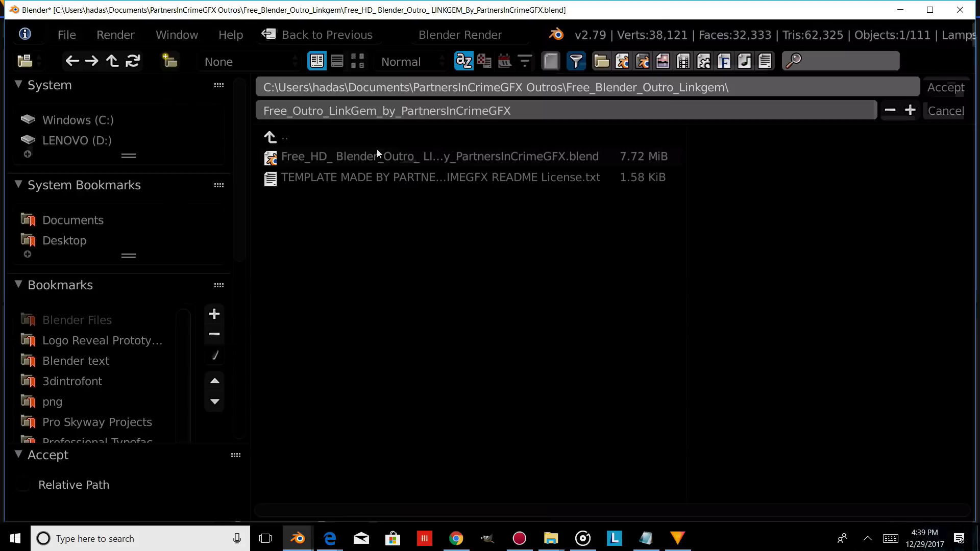
click(529, 107)
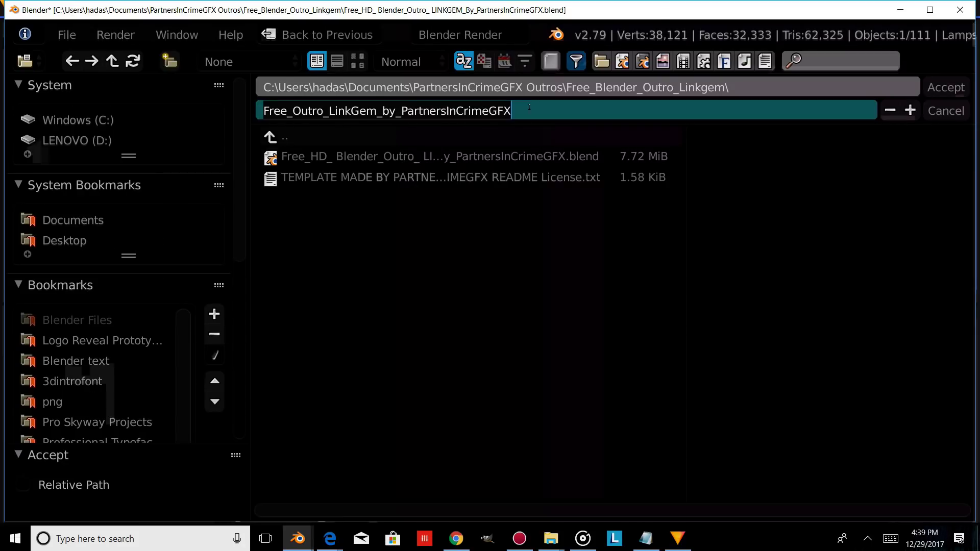
click(566, 111)
drag(560, 112, 191, 117)
click(531, 111)
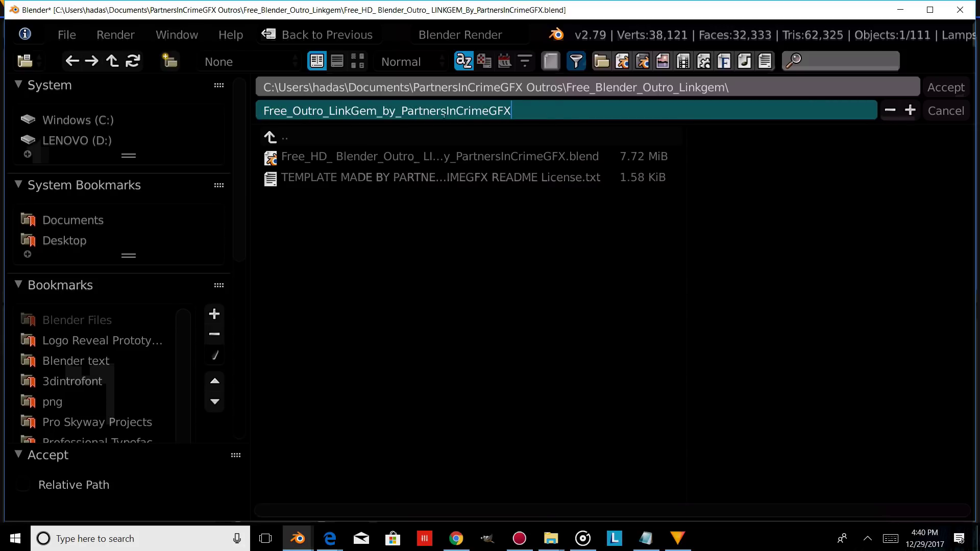
click(67, 223)
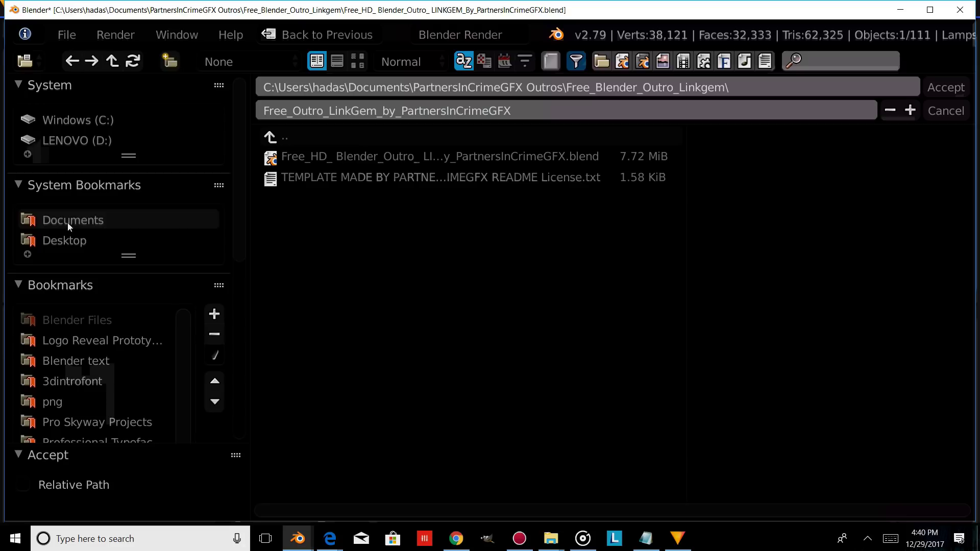
click(96, 223)
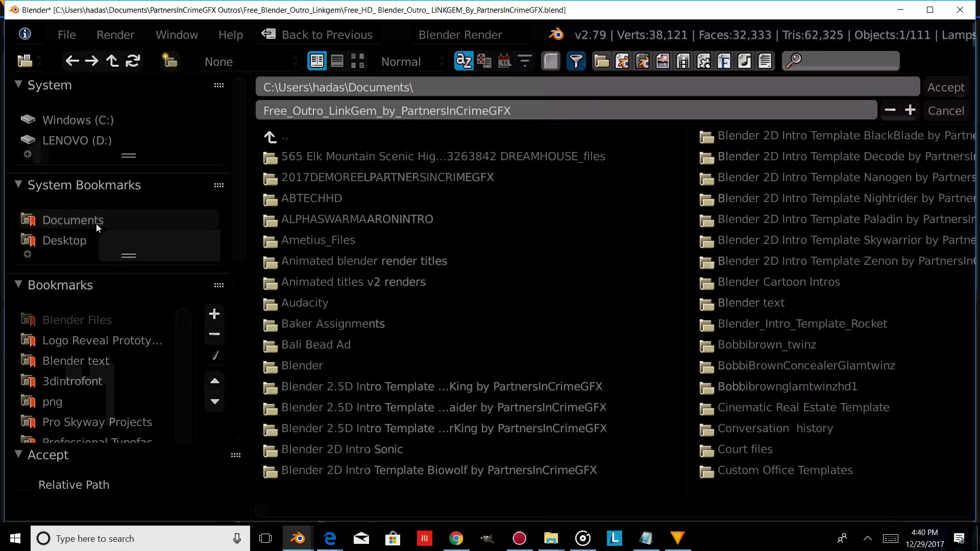
click(942, 85)
click(74, 37)
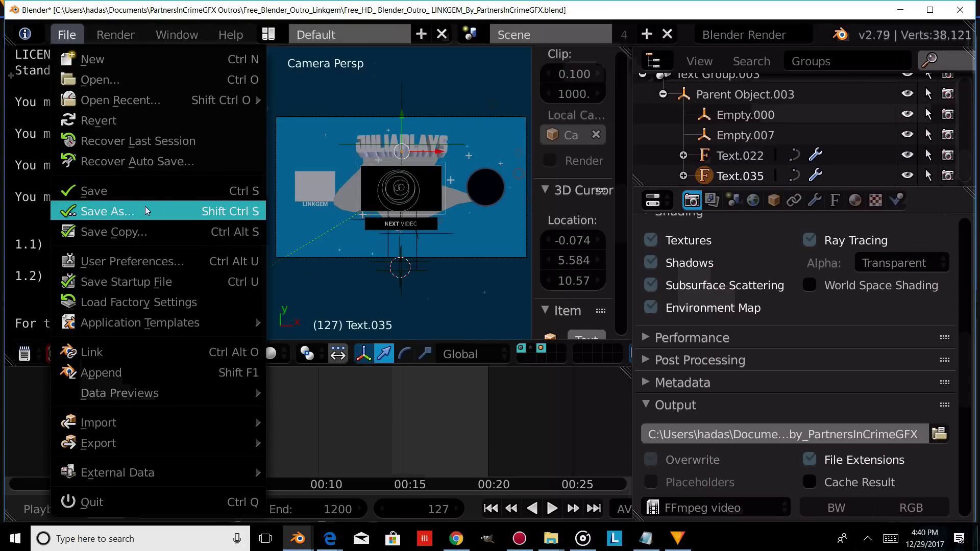
click(145, 207)
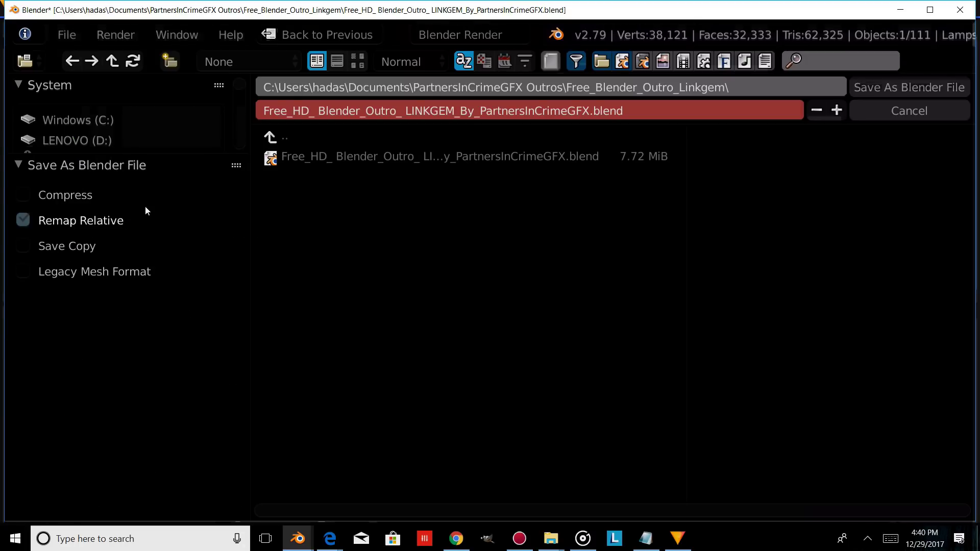
click(587, 109)
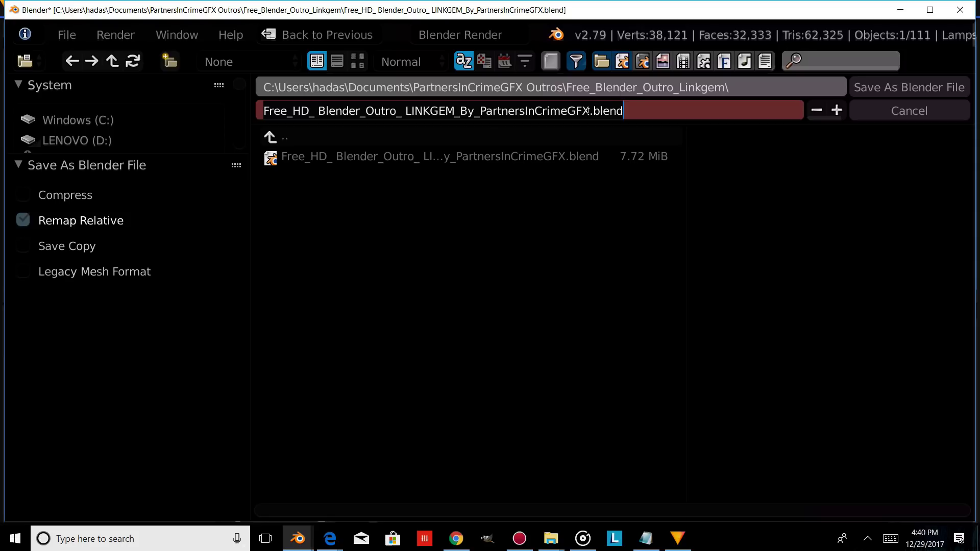
drag(588, 111, 234, 116)
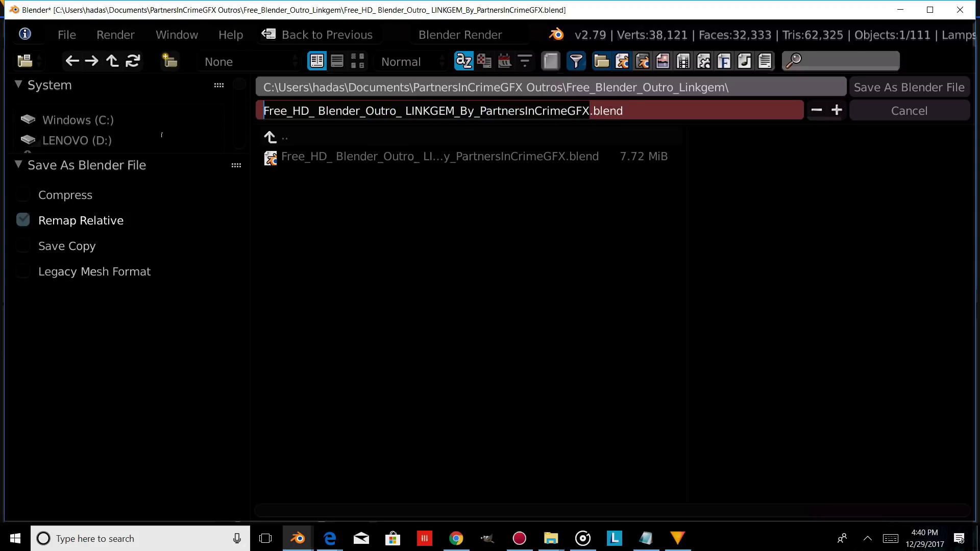
click(57, 123)
click(53, 120)
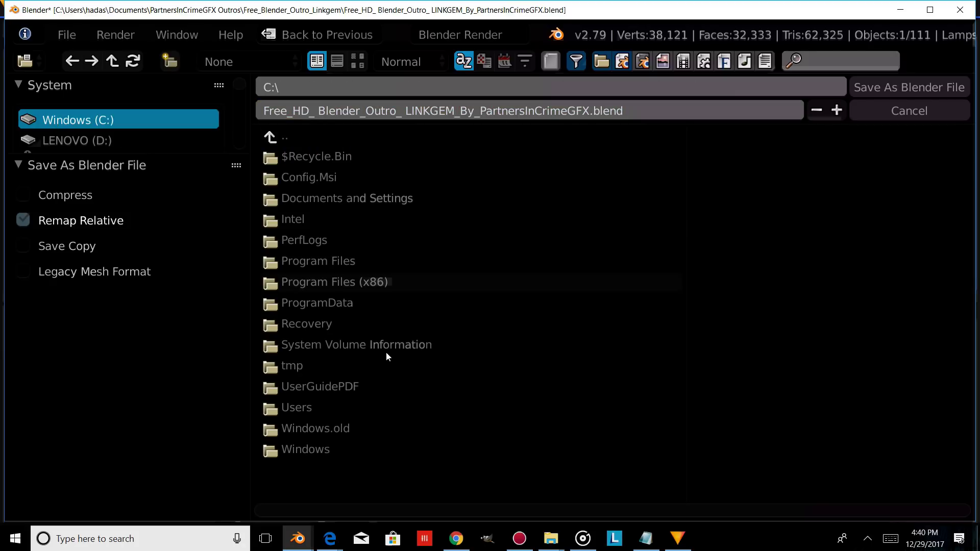
click(292, 408)
click(334, 197)
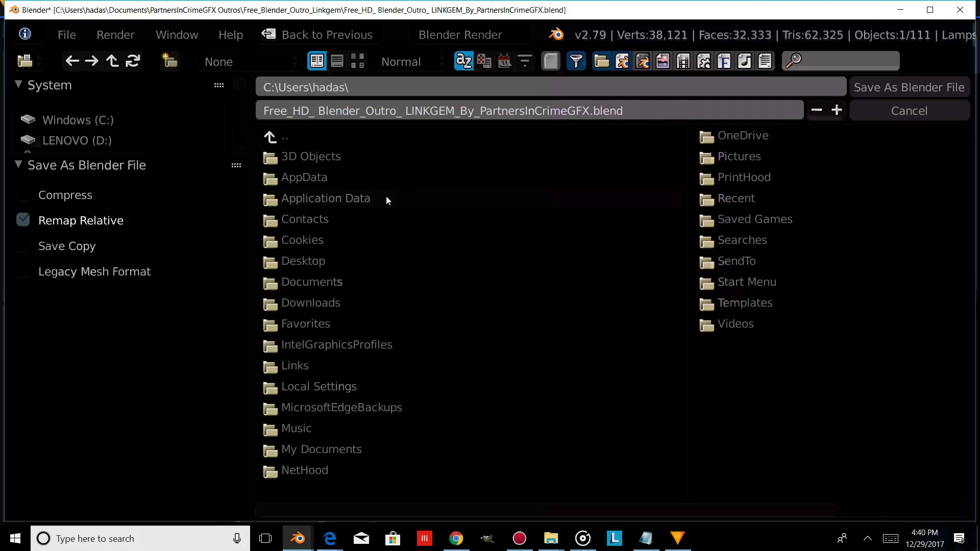
click(335, 284)
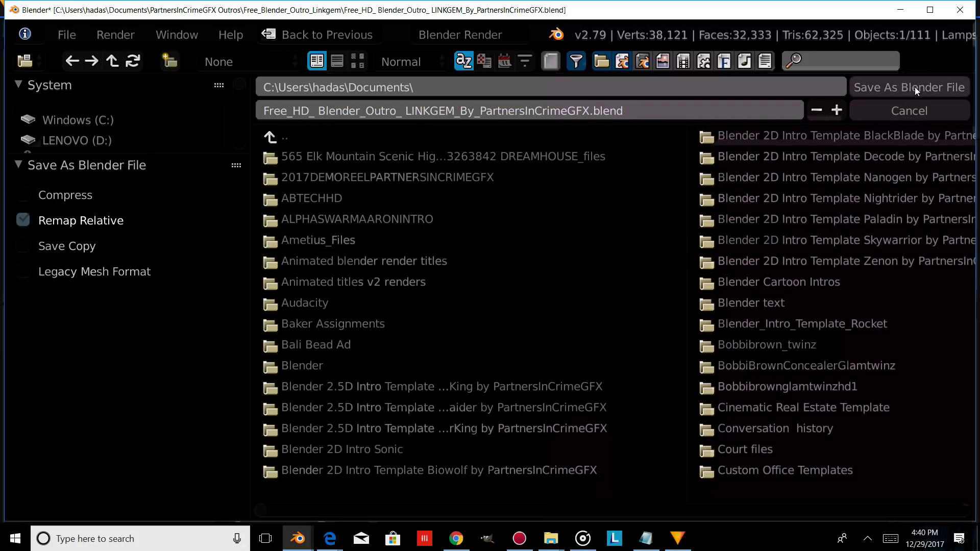
click(899, 111)
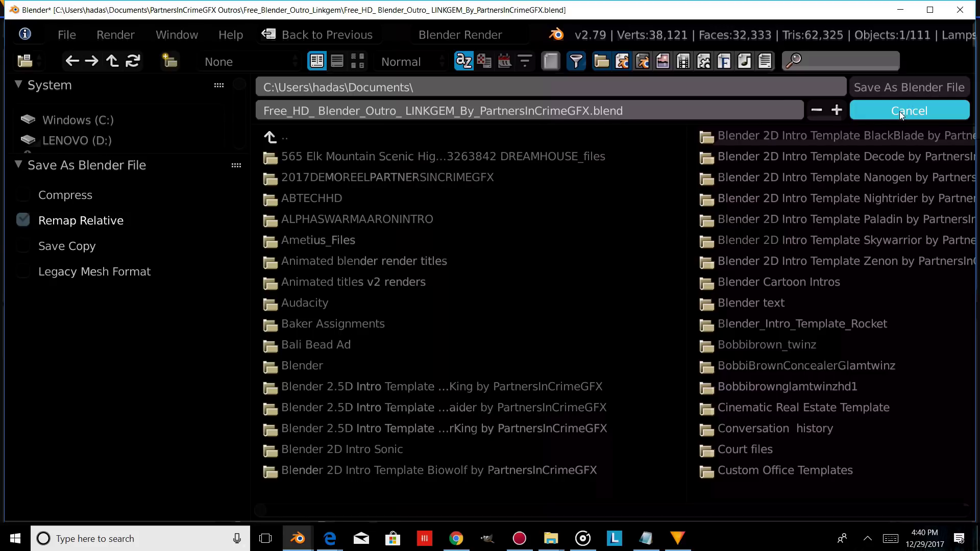
click(176, 35)
mouse_move(115, 34)
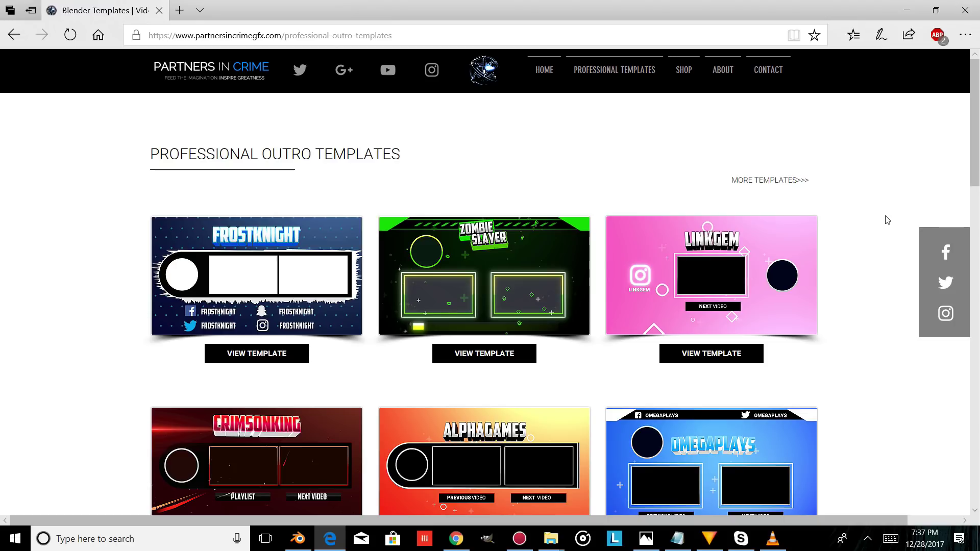
Scroll the outro templates gallery to show LinkGem, CrimsonKing, AlphaGames and OmegaPlays.
scroll(886, 221, down, 1)
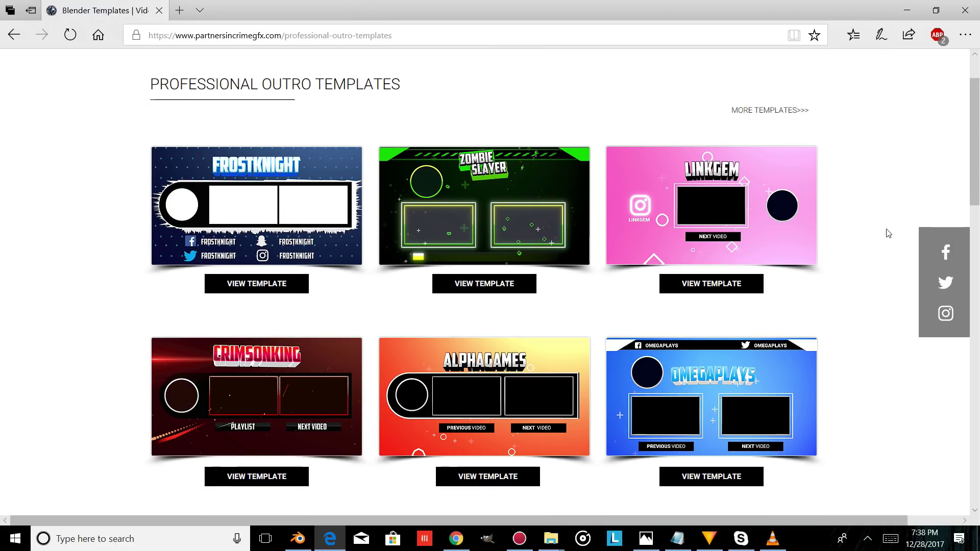
scroll(888, 234, down, 1)
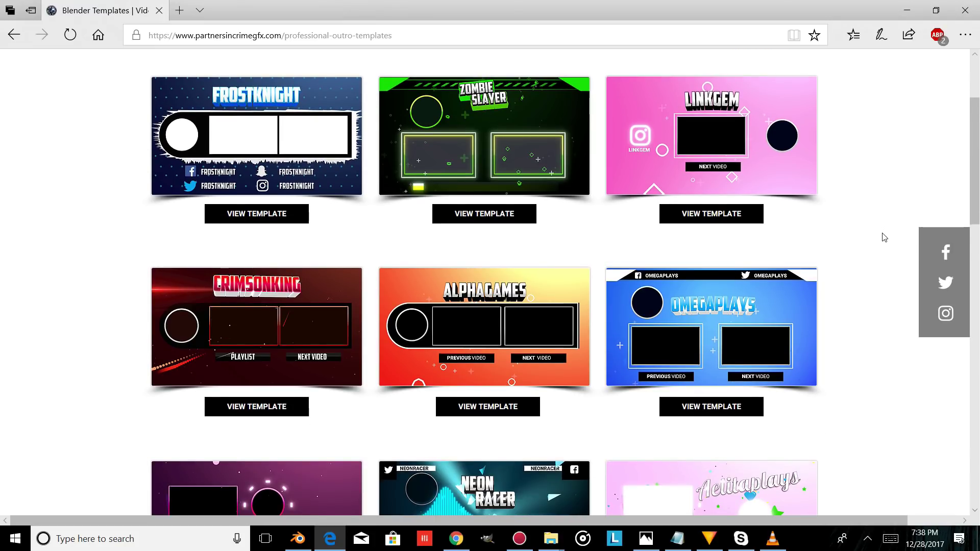